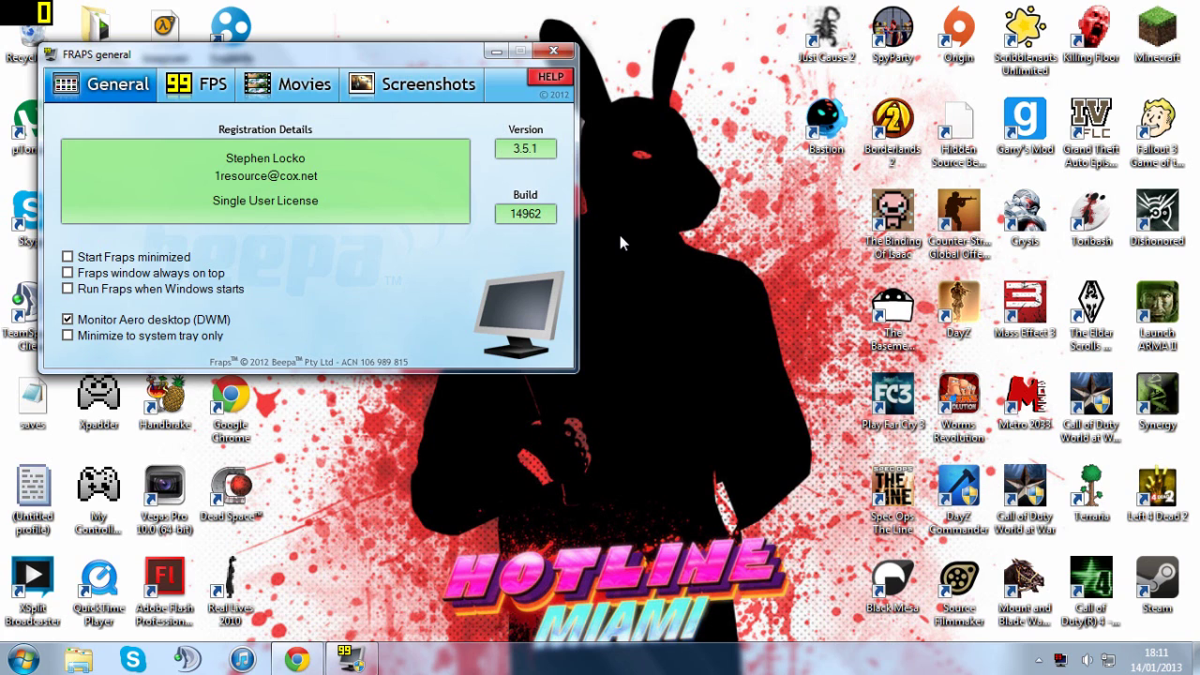
- Bring the Chrome window with the Kinect for Windows Runtime v1.6 download page to the front
{"action": "left_click", "coordinate": [317, 661]}
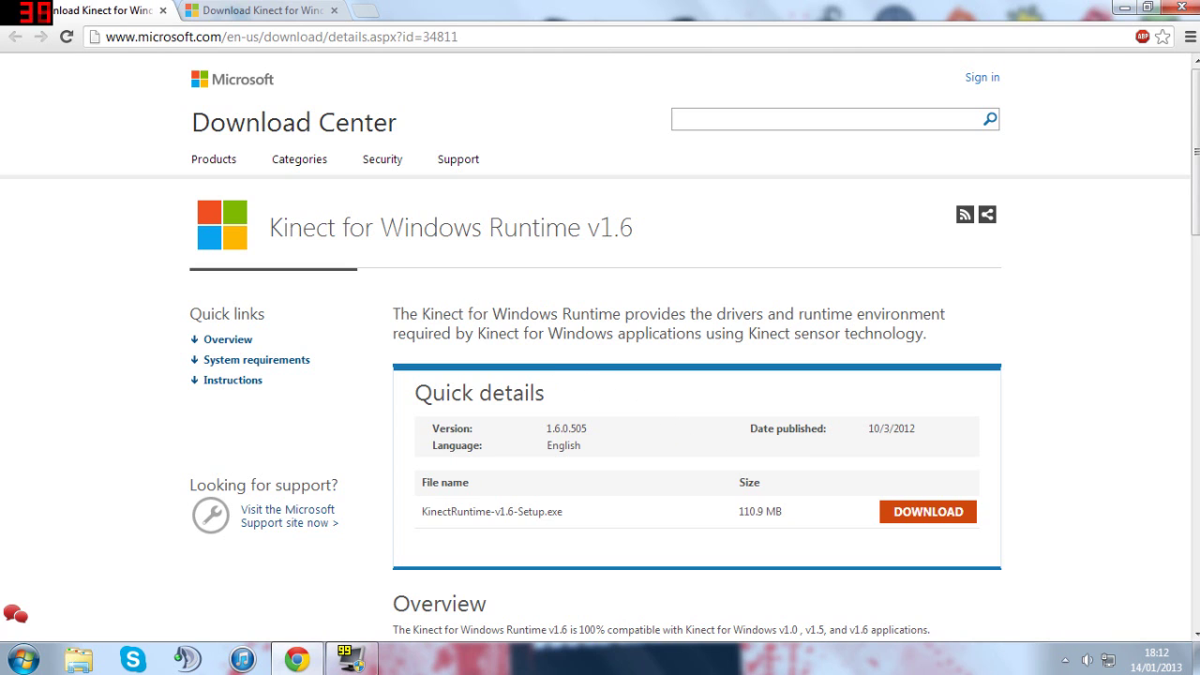
- View the Kinect SDK v1.6 download page in the second tab, then show the desktop with Win+D
{"action": "left_click", "coordinate": [239, 10]}
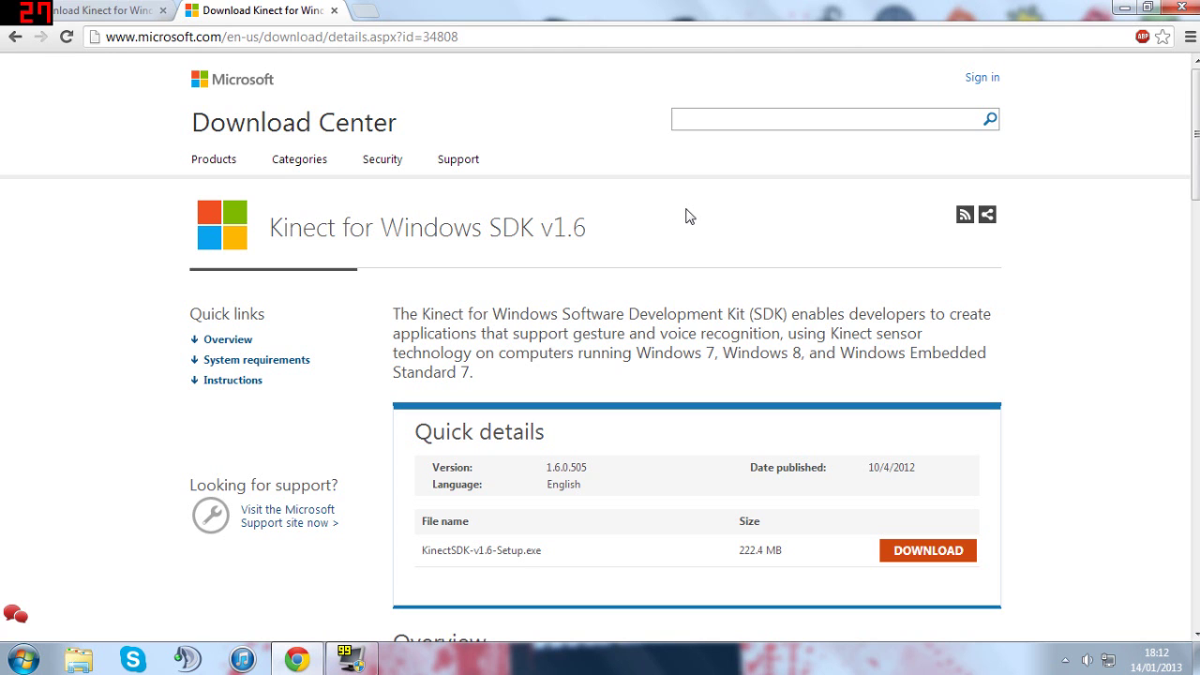
{"action": "key", "text": "super+d"}
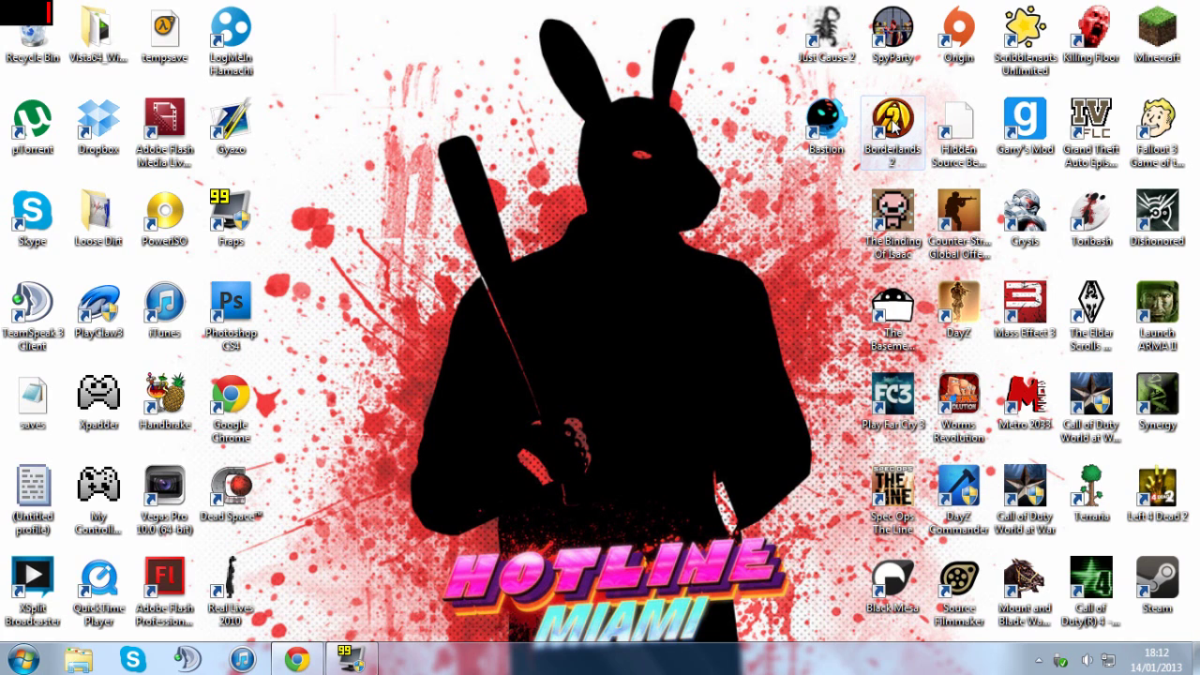
{"action": "left_click", "coordinate": [1037, 660]}
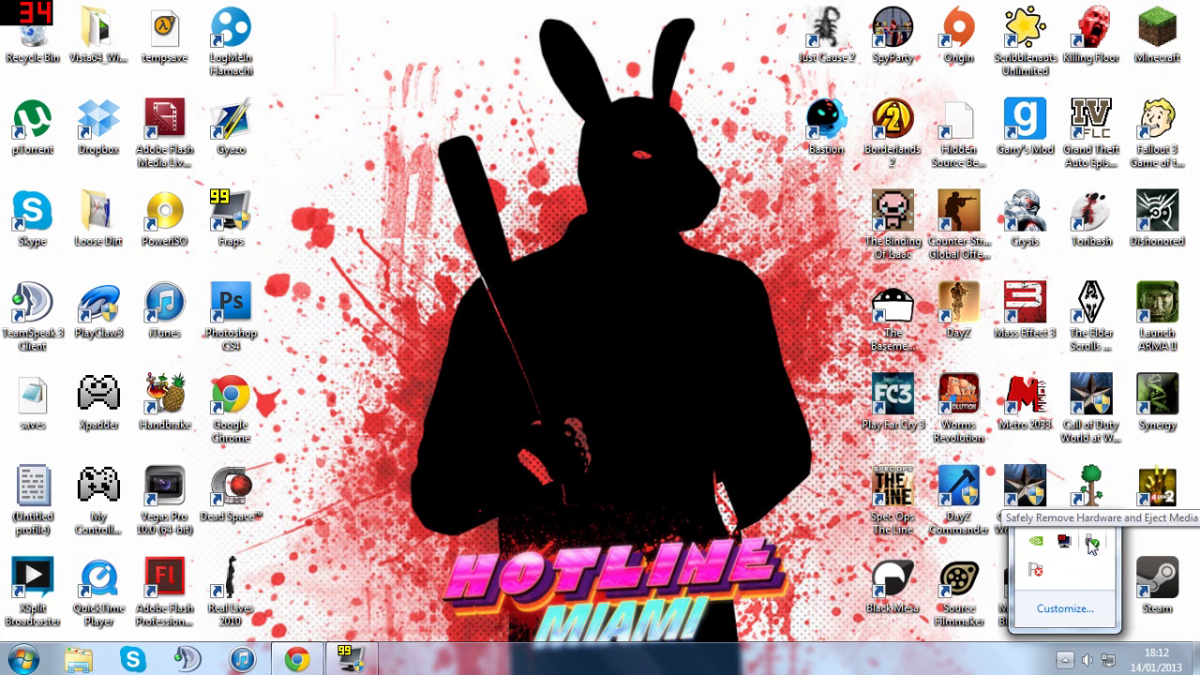
{"action": "left_click", "coordinate": [1066, 662]}
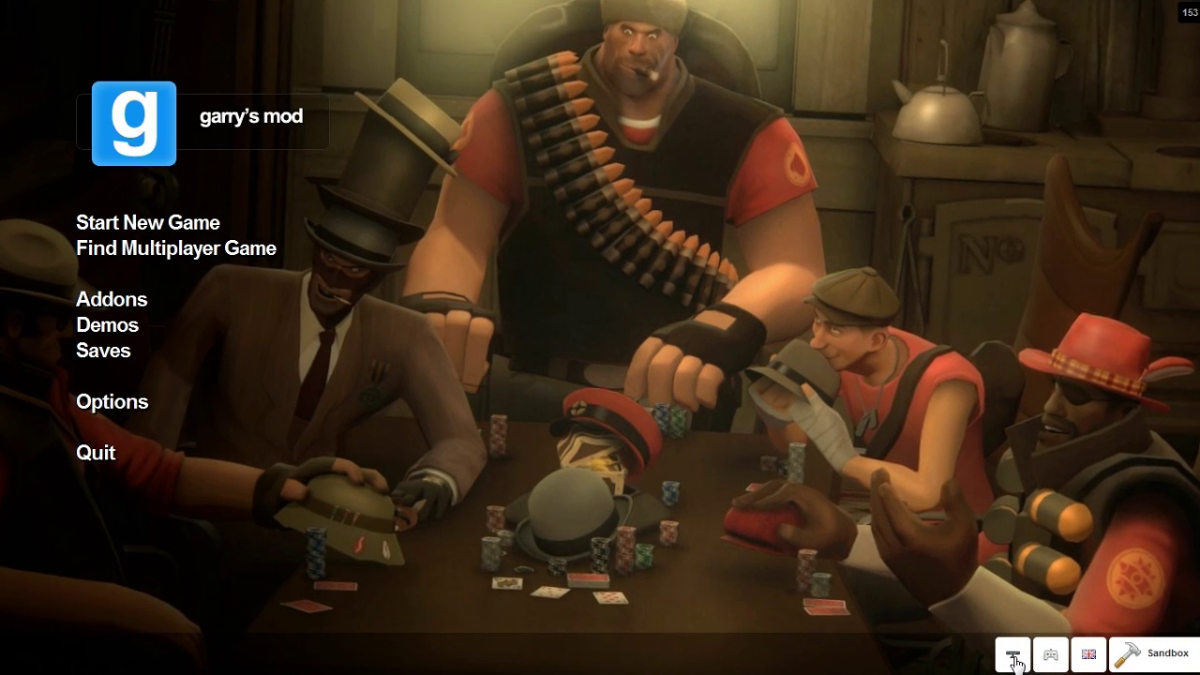
- Enable Show Video Box in the Kinect settings at Small size, then start a new Sandbox game
{"action": "left_click", "coordinate": [1017, 659]}
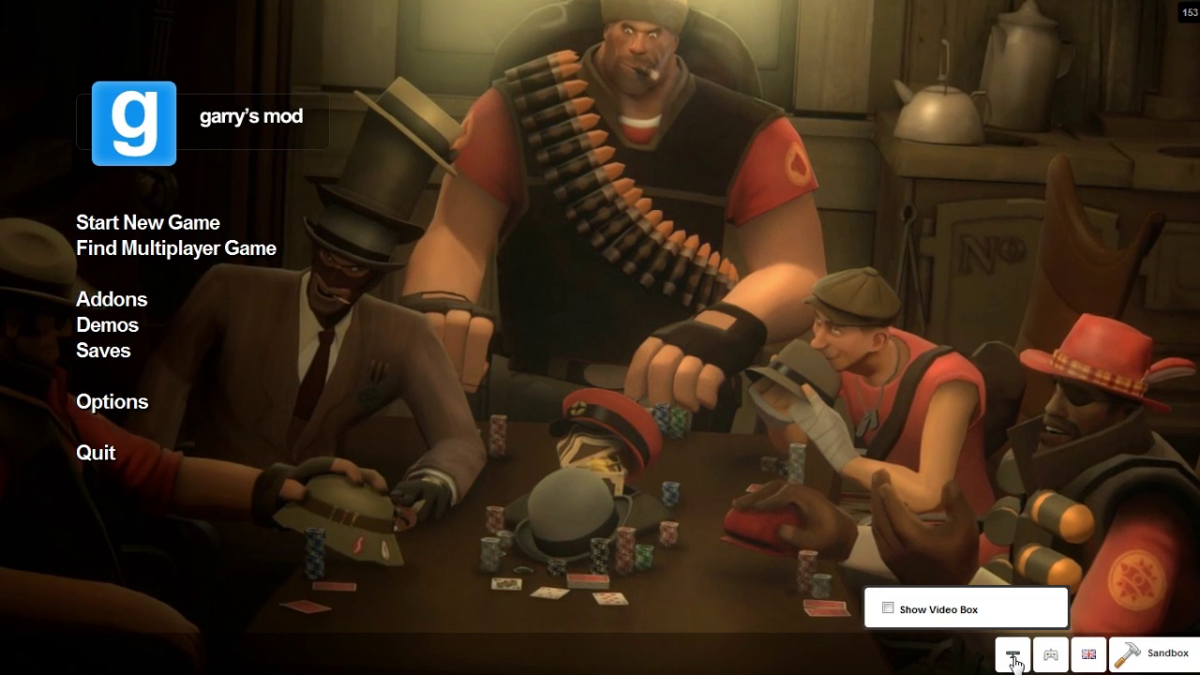
{"action": "left_click", "coordinate": [886, 609]}
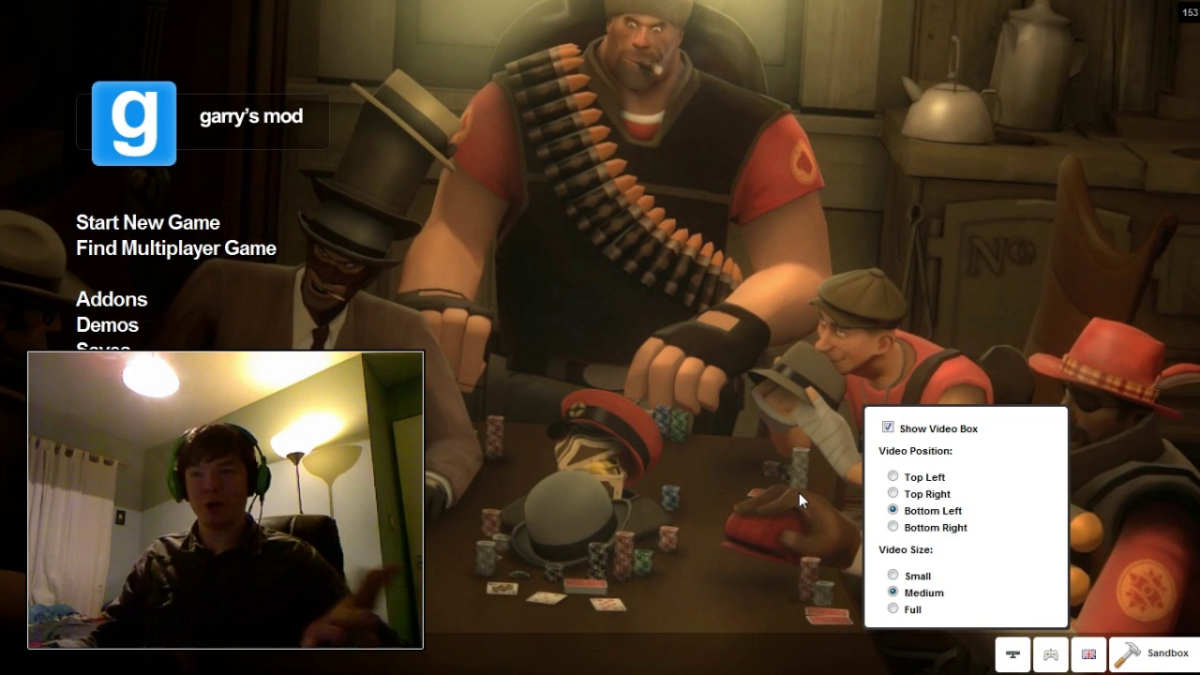
{"action": "left_click", "coordinate": [892, 608]}
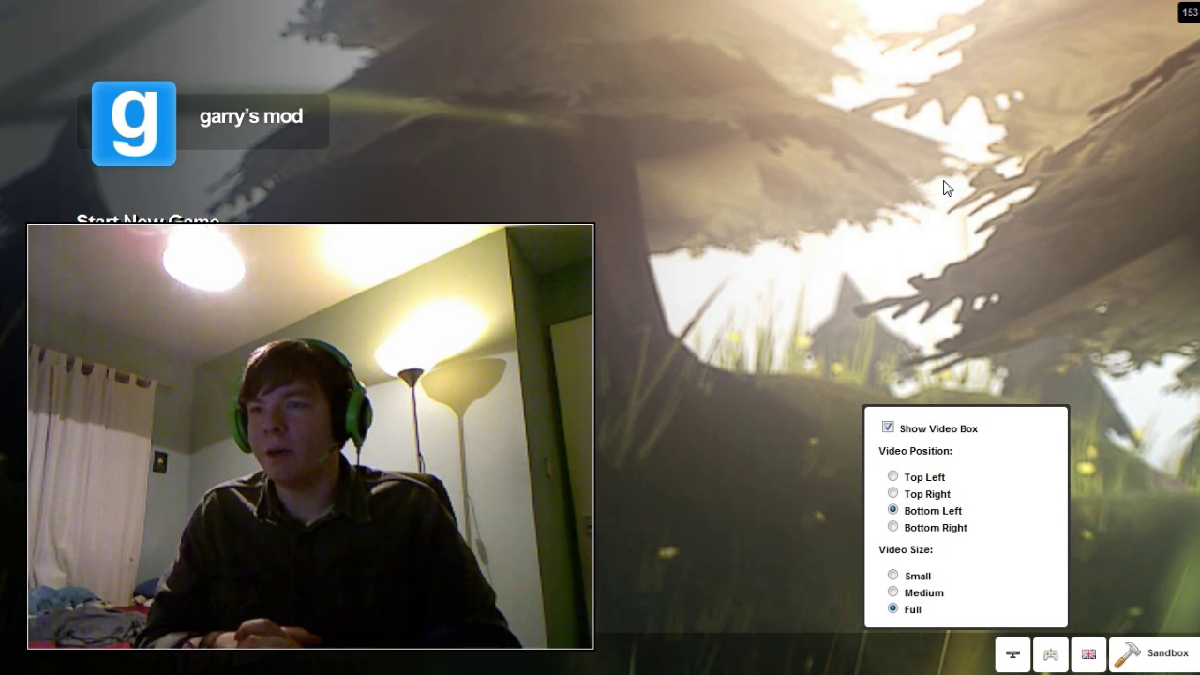
{"action": "left_click", "coordinate": [892, 575]}
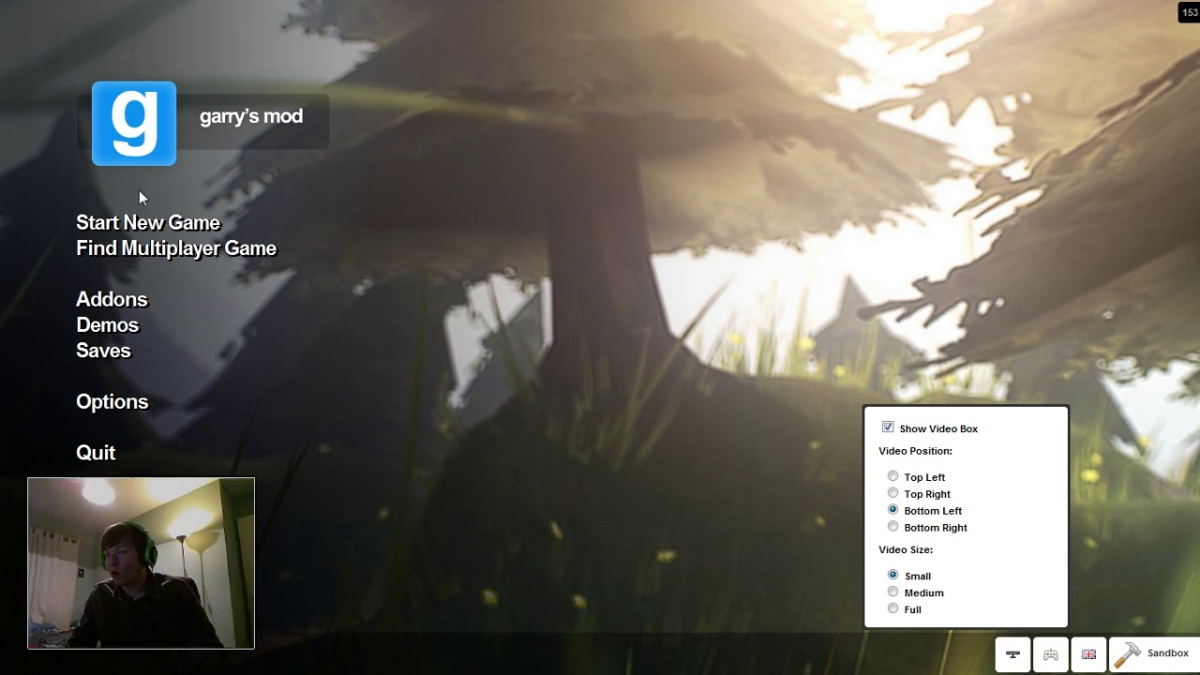
{"action": "left_click", "coordinate": [147, 227]}
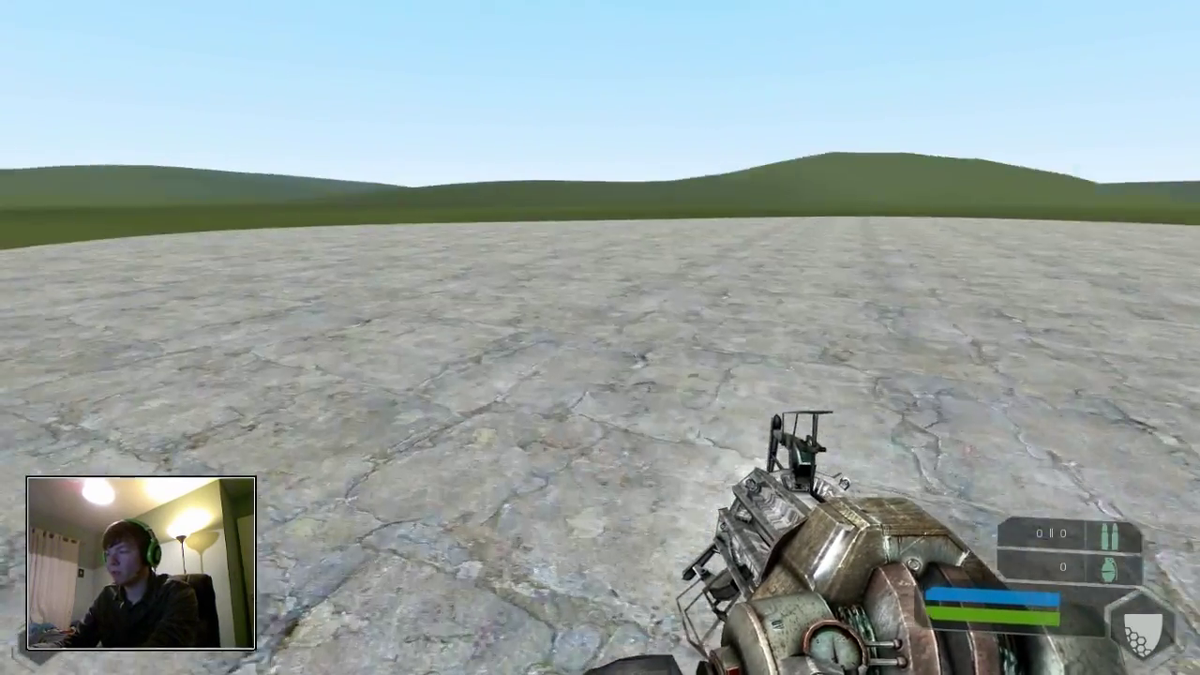
- Spawn a G-Man ragdoll from the Half-Life 2 Characters list
{"action": "key", "text": "q"}
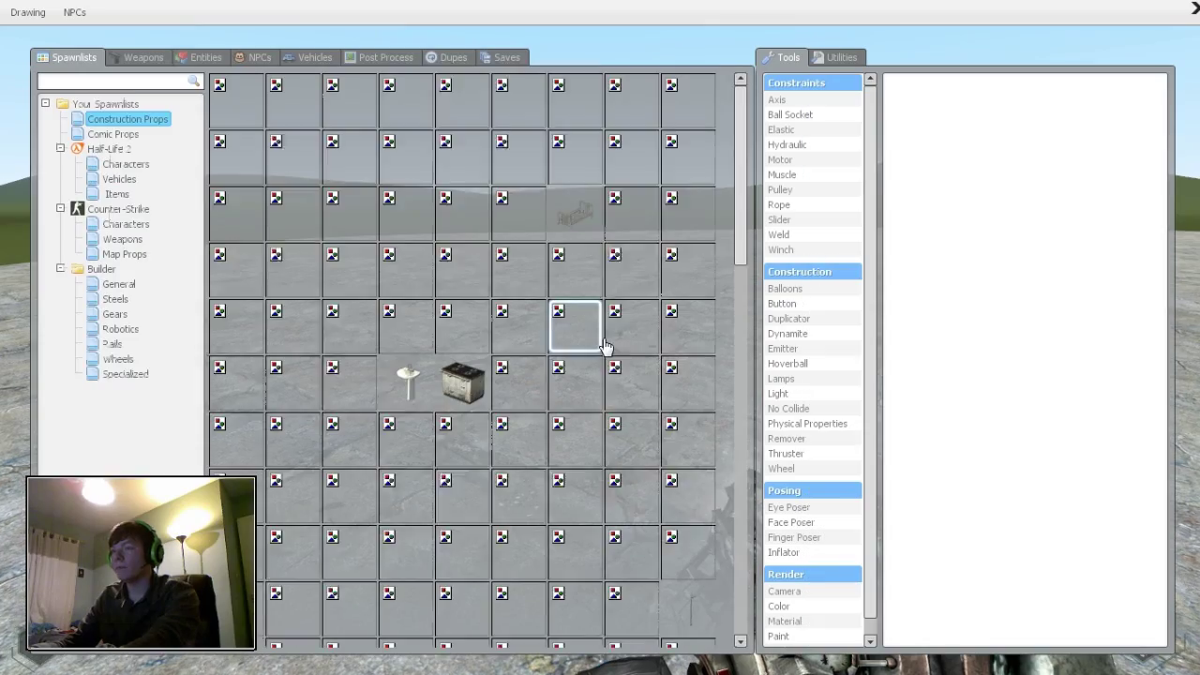
{"action": "left_click", "coordinate": [125, 165]}
{"action": "left_click", "coordinate": [575, 157]}
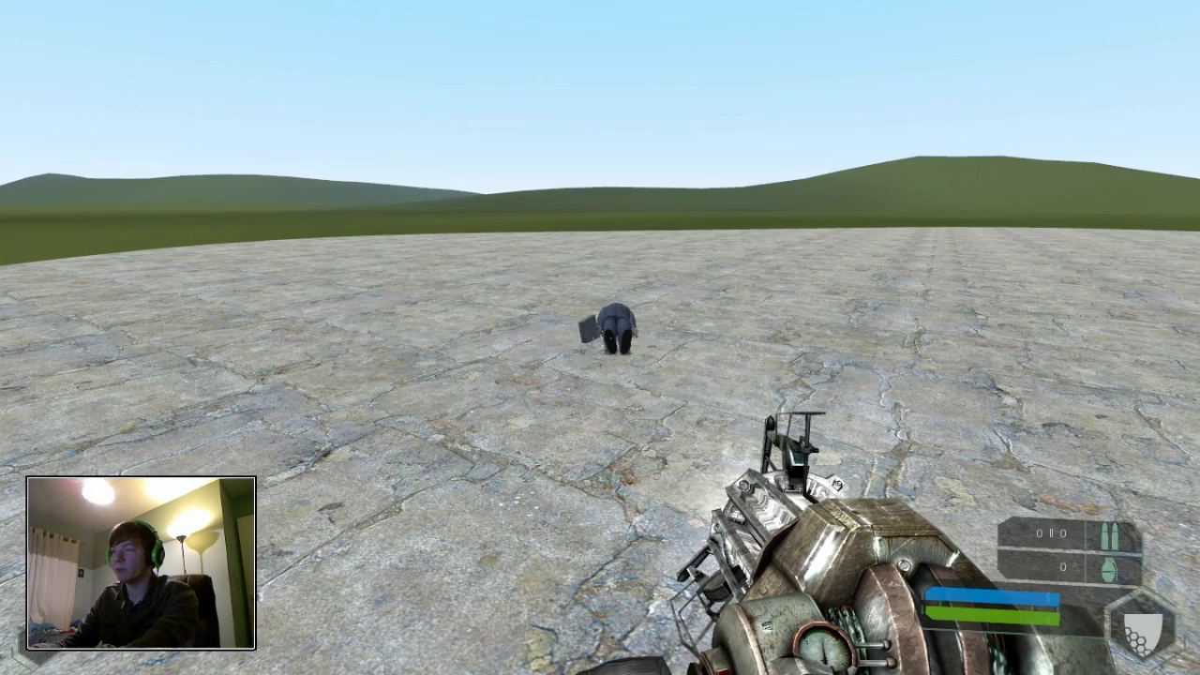
- Set the G-Man ragdoll to Control With Motion Sensor and lift it beneath the sensor
{"action": "key", "text": "c"}
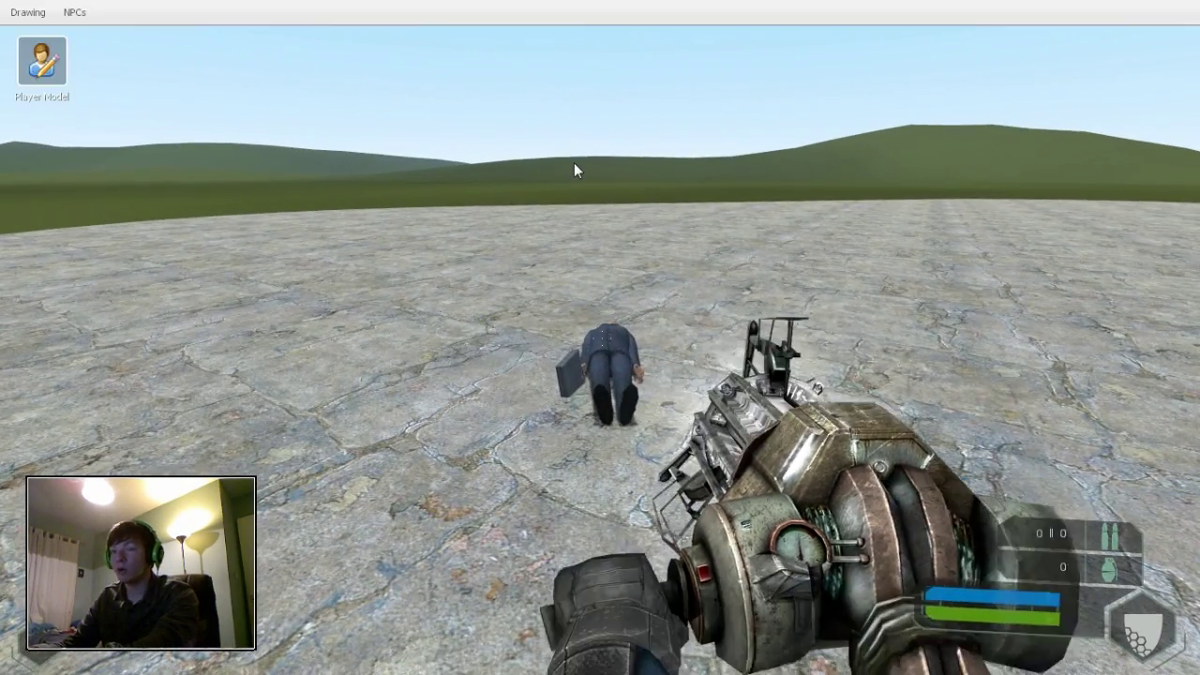
{"action": "left_click", "coordinate": [28, 13]}
{"action": "left_click", "coordinate": [28, 17]}
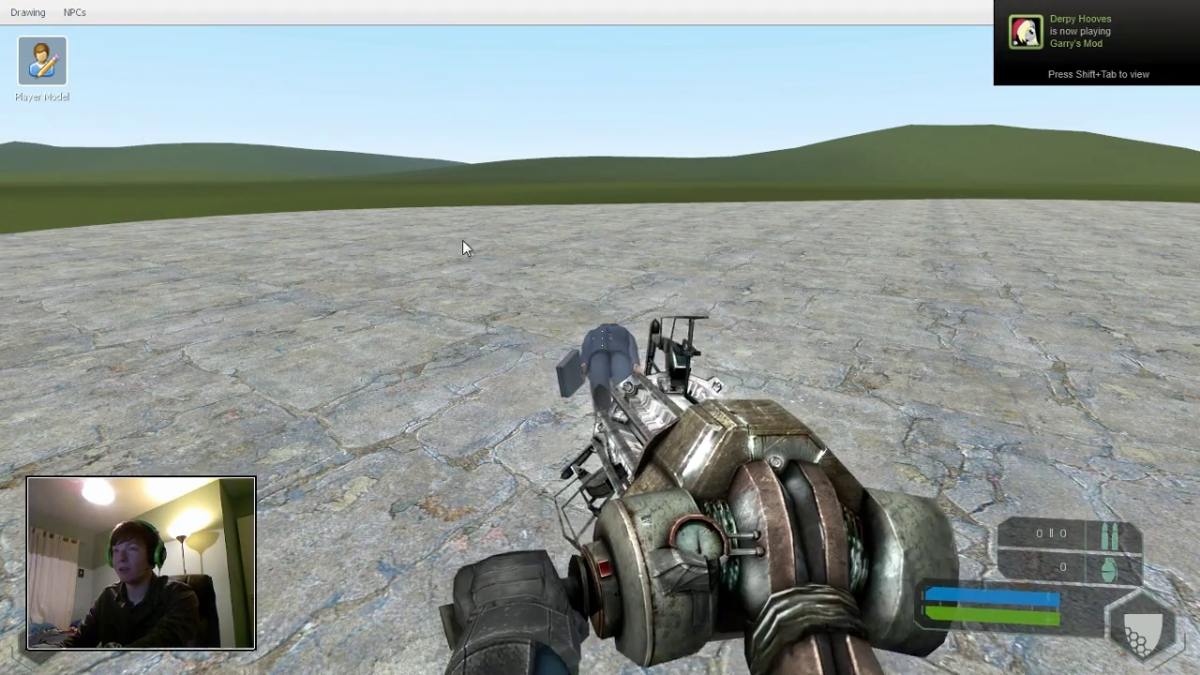
{"action": "right_click", "coordinate": [604, 351]}
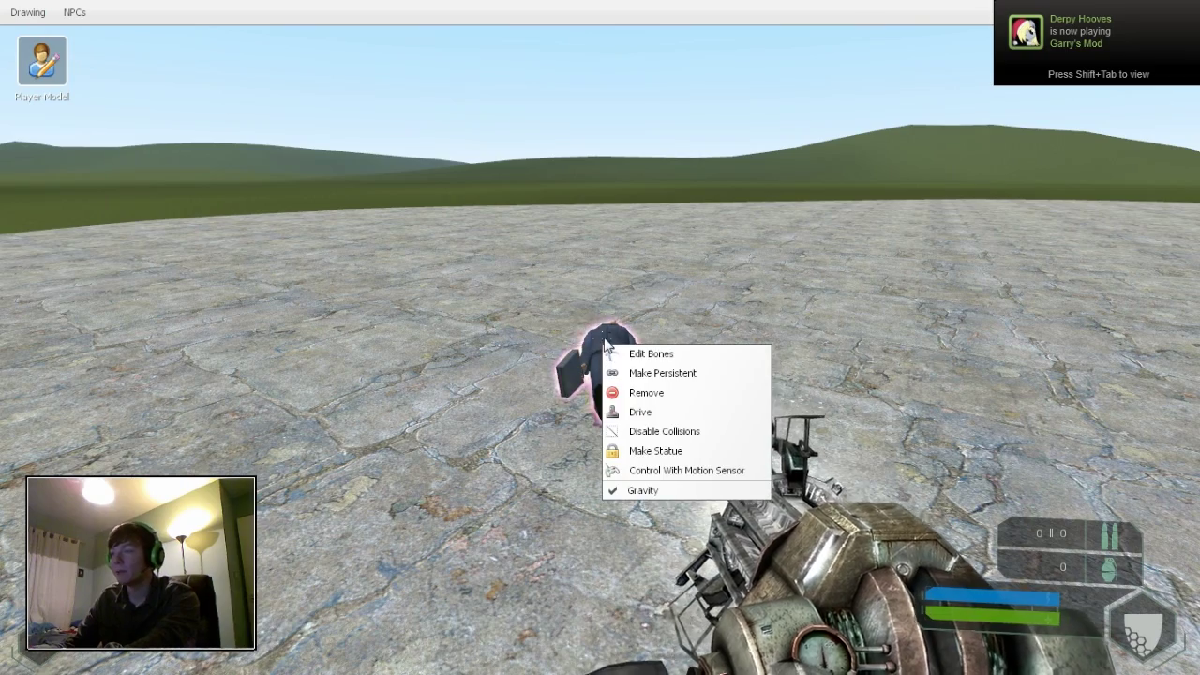
{"action": "left_click", "coordinate": [679, 470]}
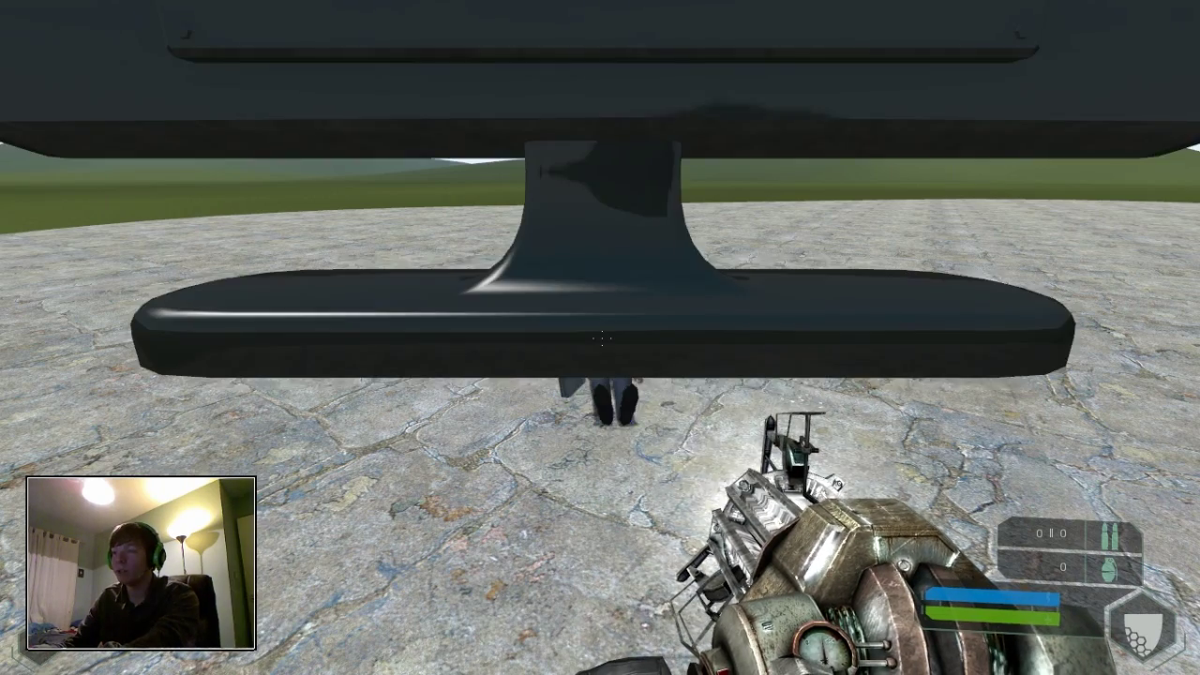
{"action": "mouse_move", "coordinate": [599, 337]}
{"action": "left_mouse_down"}
{"action": "mouse_move", "coordinate": [600, 468]}
{"action": "mouse_move", "coordinate": [600, 337]}
{"action": "left_mouse_up"}
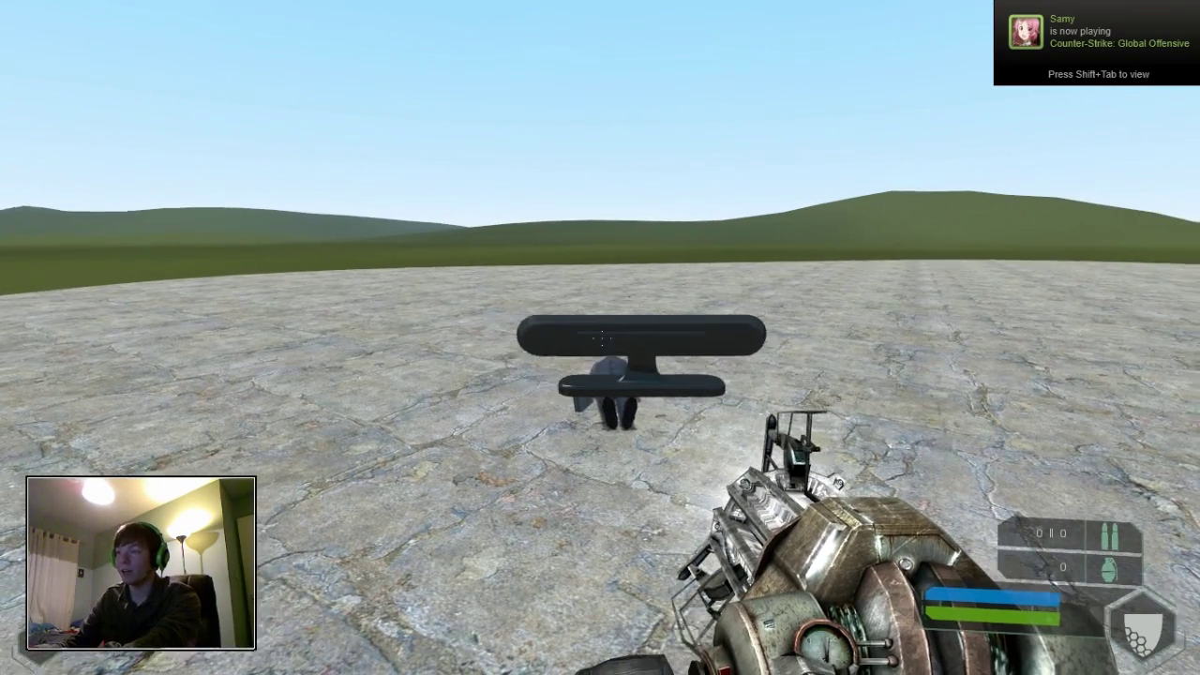
{"action": "key", "text": "z"}
{"action": "scroll", "coordinate": [599, 337], "scroll_direction": "up", "scroll_amount": 2}
- Equip the Camera from weapon slot 6 to hide the weapon and readouts
{"action": "left_click", "coordinate": [599, 338]}
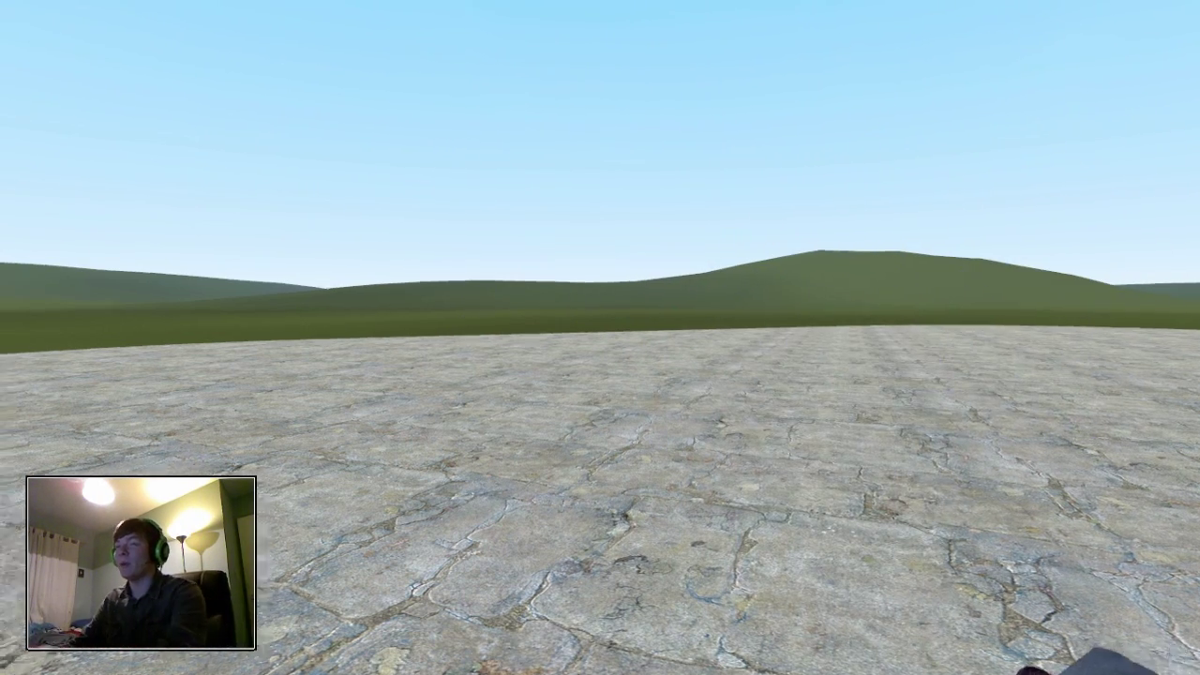
- Switch from the Camera back to the gravity gun, restoring the health and ammo readouts
{"action": "key", "text": "1"}
{"action": "key", "text": "6"}
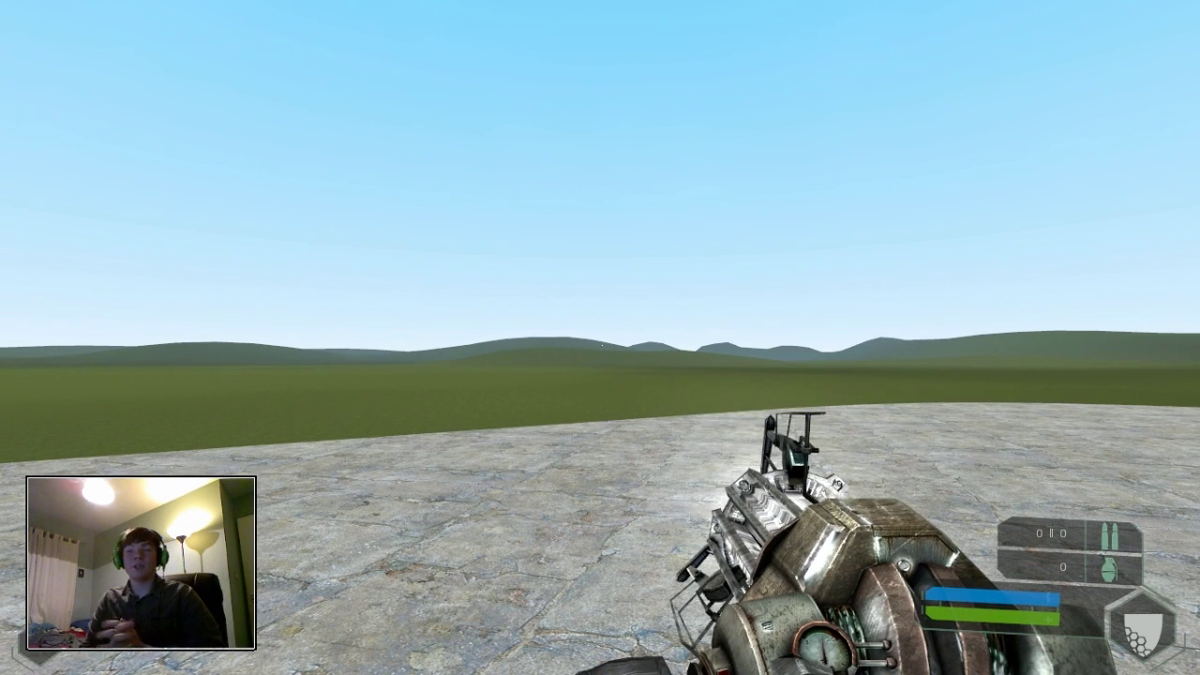